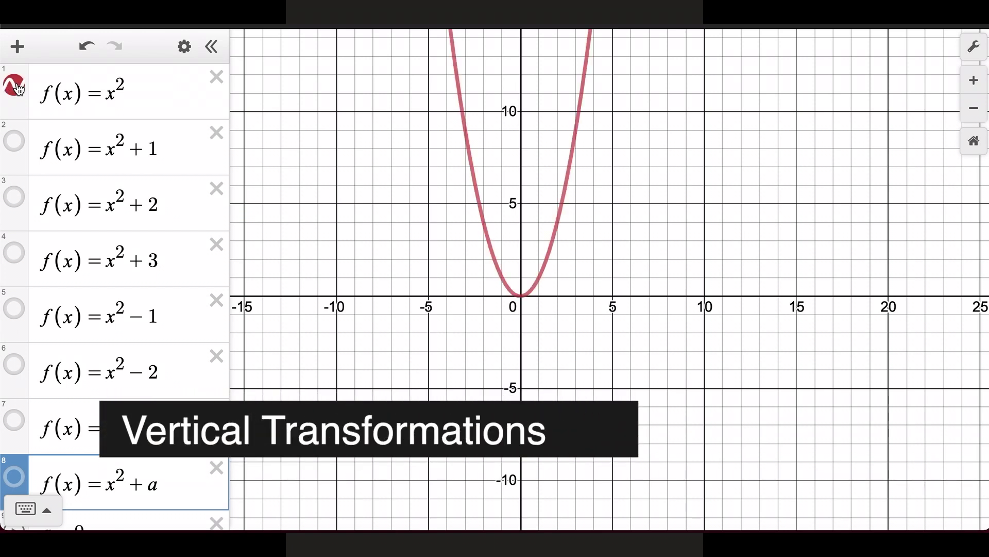
# Display the graphs of f(x)=x²+1, f(x)=x²+2 and f(x)=x²+3 alongside the base parabola x²
pyautogui.click(17, 149)
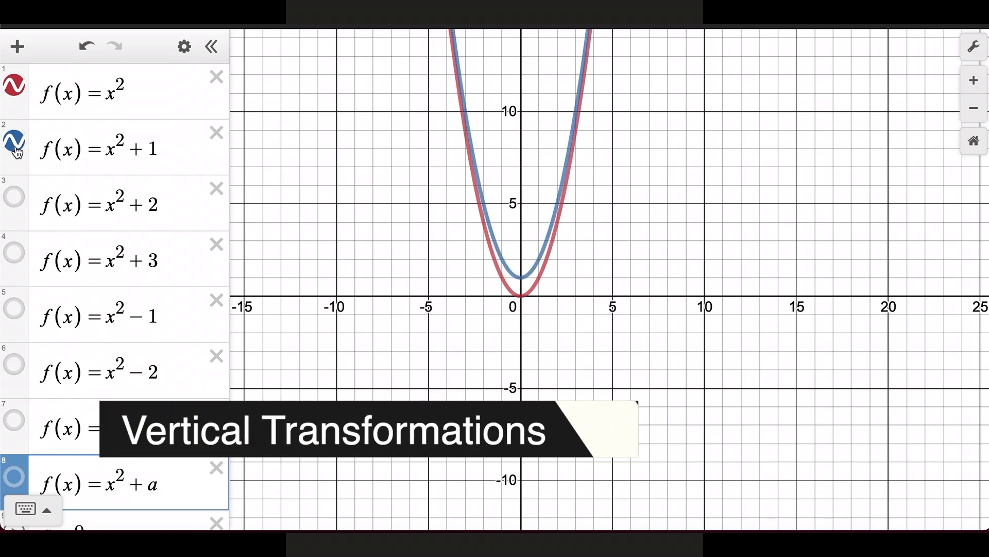
pyautogui.click(14, 197)
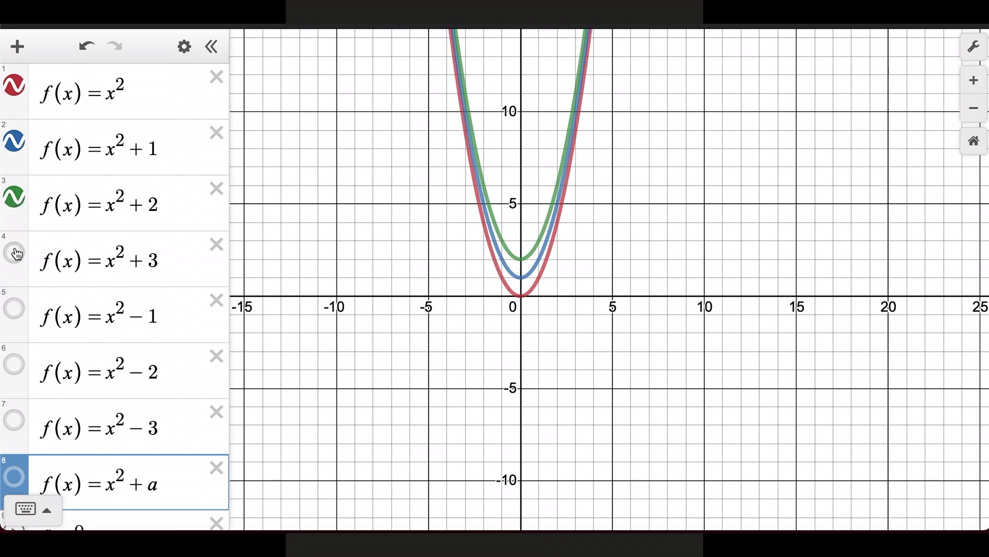
pyautogui.click(15, 253)
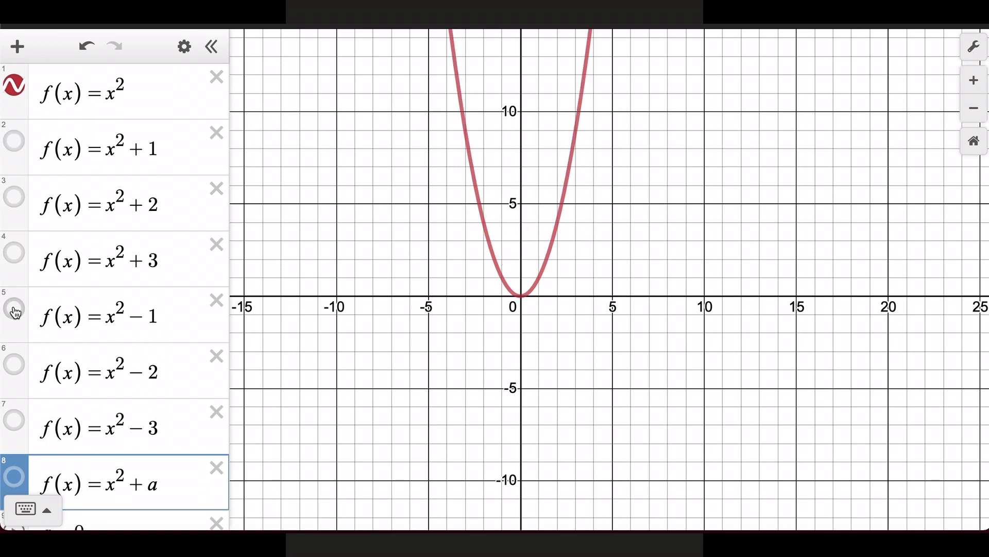
# Display the graphs of f(x)=x²−1, f(x)=x²−2 and f(x)=x²−3 alongside the base parabola x²
pyautogui.click(15, 309)
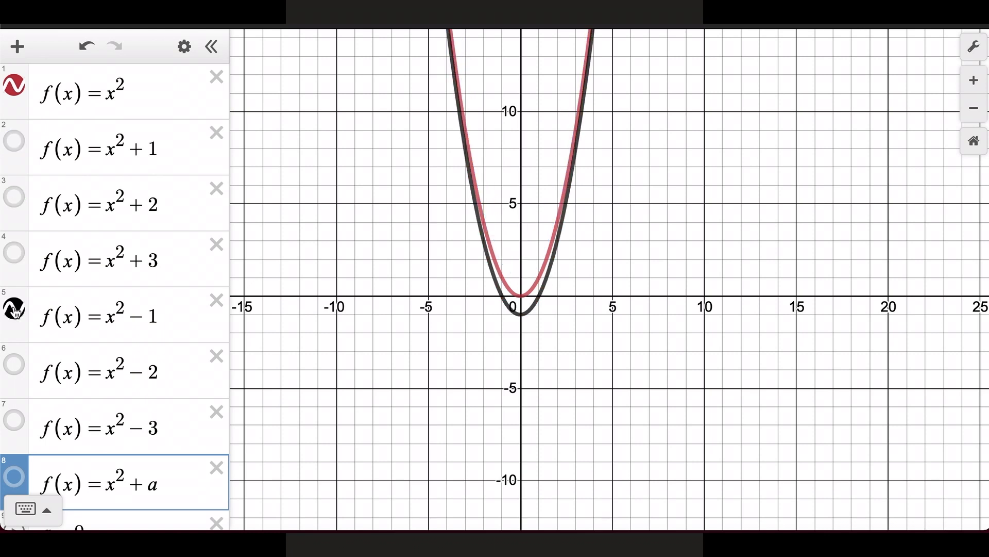
pyautogui.click(14, 364)
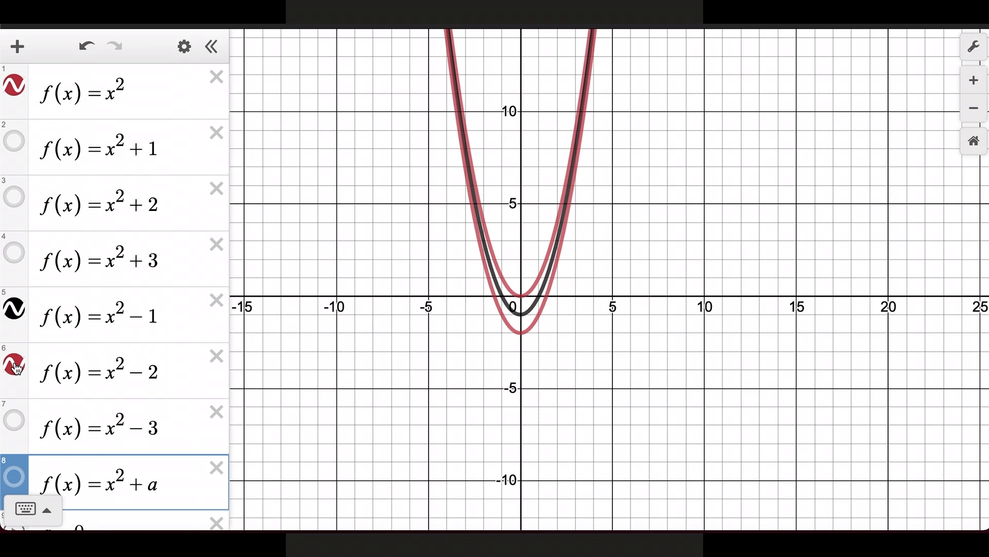
pyautogui.click(15, 422)
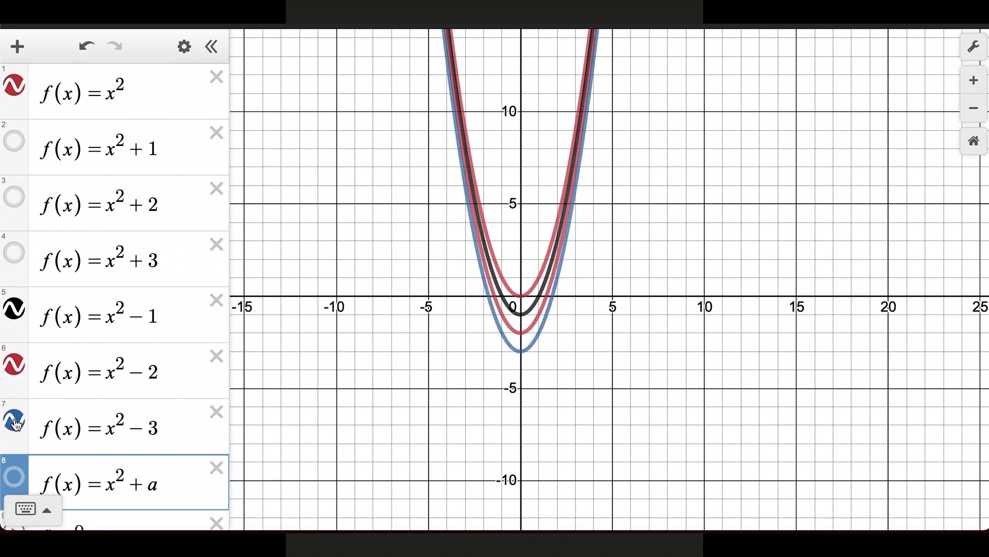
# Hide the graphs of x²−3, x²−2, x²−1 and the base parabola x²
pyautogui.click(15, 422)
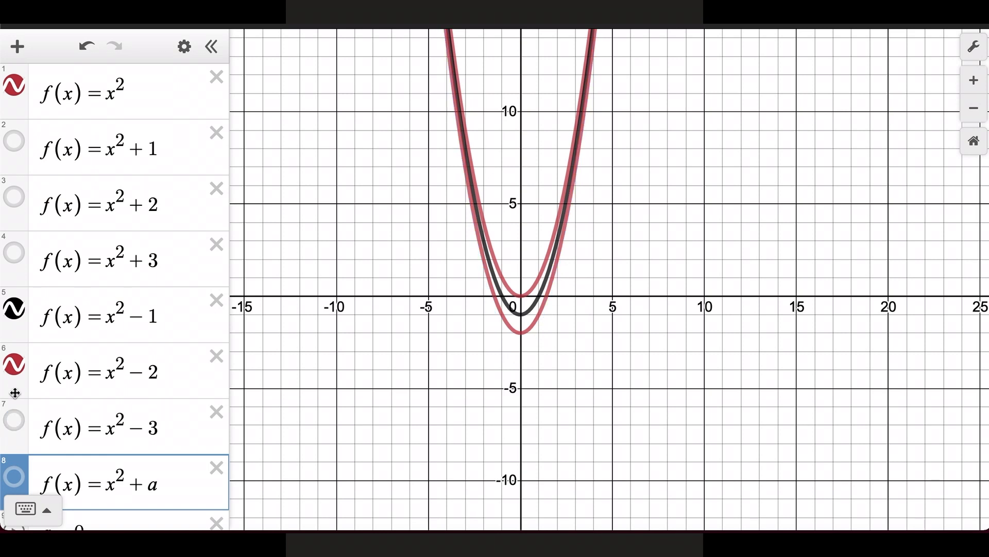
pyautogui.click(15, 364)
pyautogui.click(14, 309)
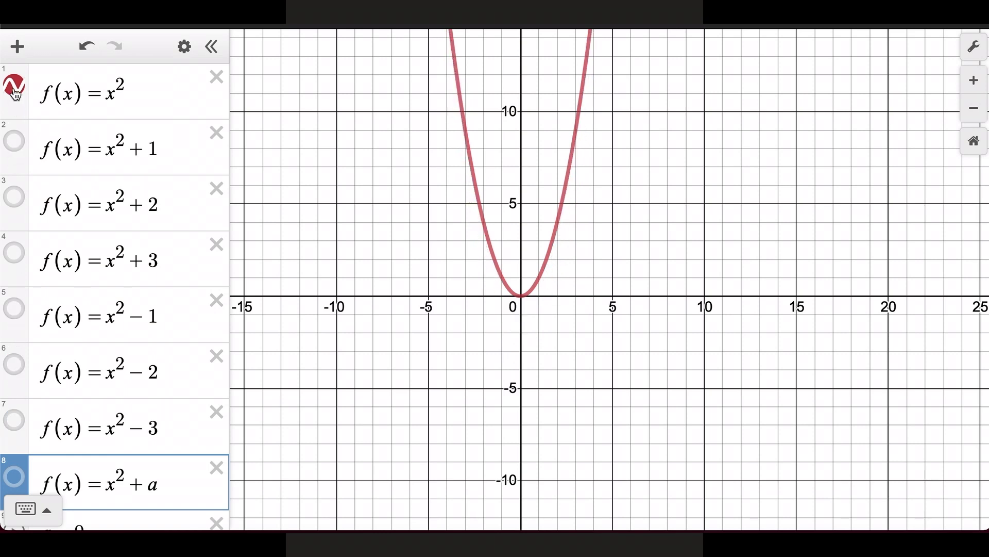
pyautogui.click(15, 85)
# Display the graph of f(x)=x²+a and vary a to demonstrate the vertical shift
pyautogui.scroll(-2, 17, 453)
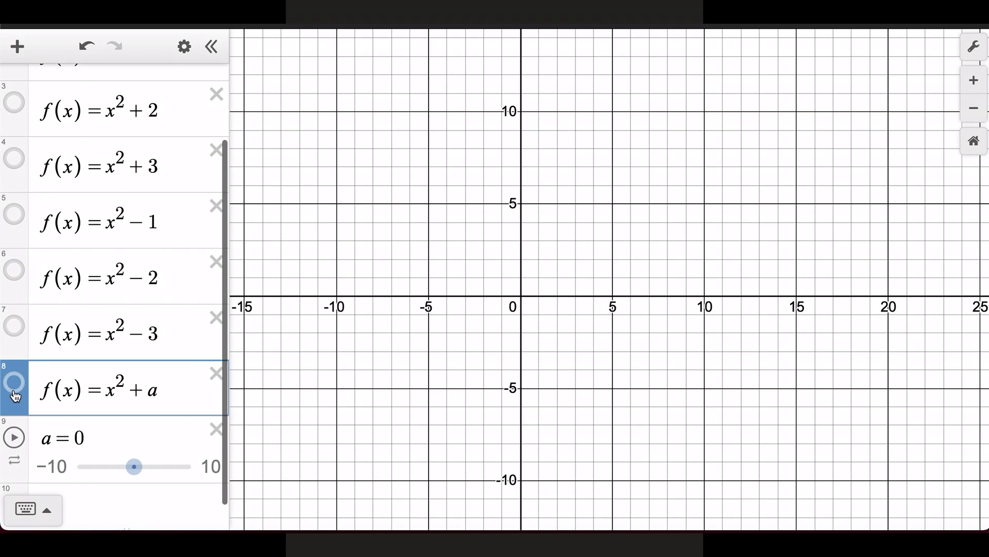
pyautogui.click(15, 386)
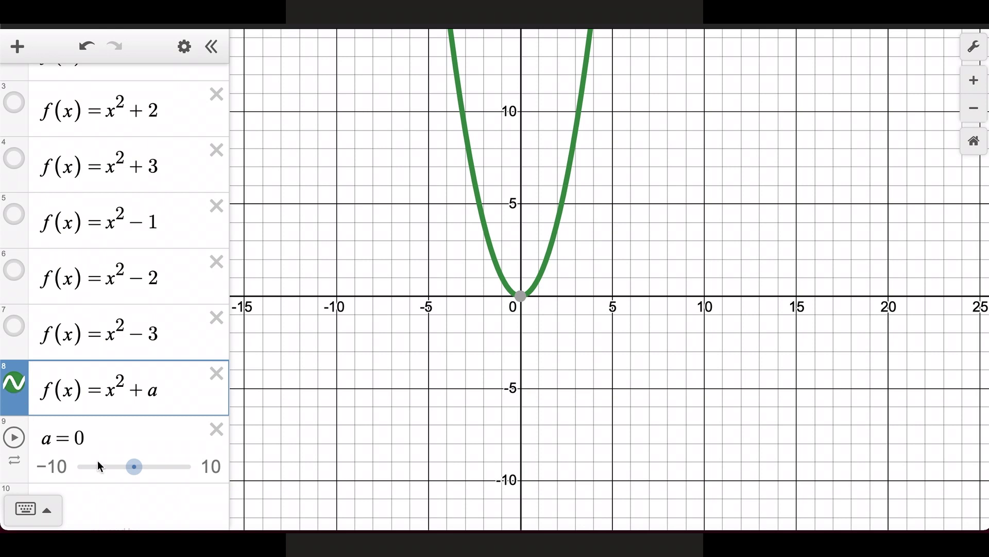
pyautogui.moveTo(132, 474)
pyautogui.mouseDown()
pyautogui.moveTo(184, 476)
pyautogui.moveTo(97, 449)
pyautogui.moveTo(72, 455)
pyautogui.moveTo(83, 466)
pyautogui.moveTo(132, 466)
pyautogui.mouseUp()
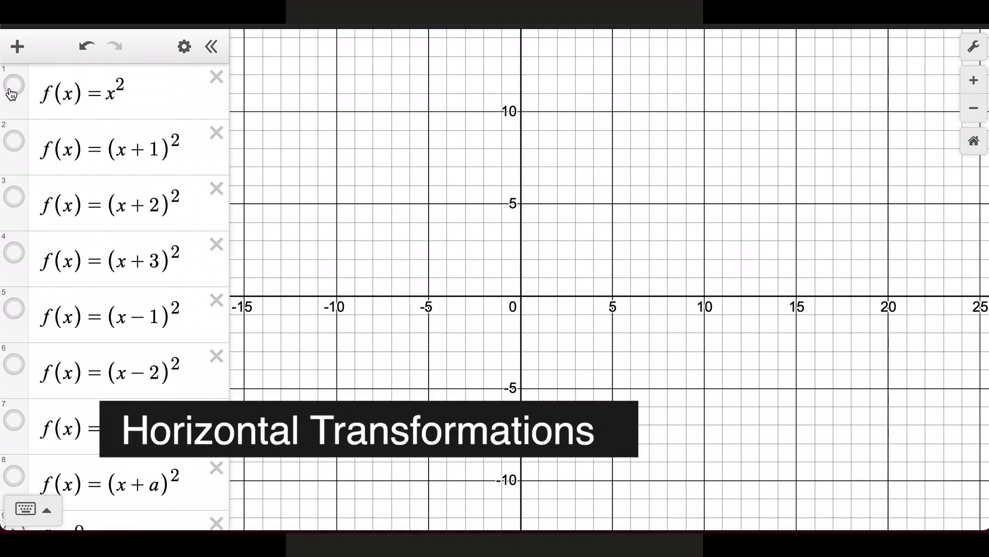
# Display the graph of f(x)=x² together with (x+1)², (x+2)² and (x+3)²
pyautogui.click(14, 87)
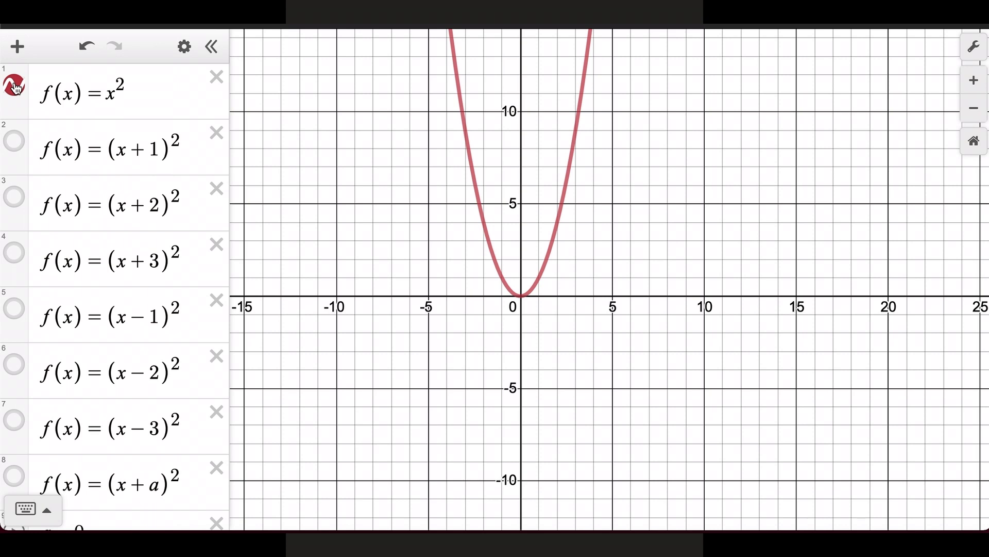
pyautogui.click(14, 147)
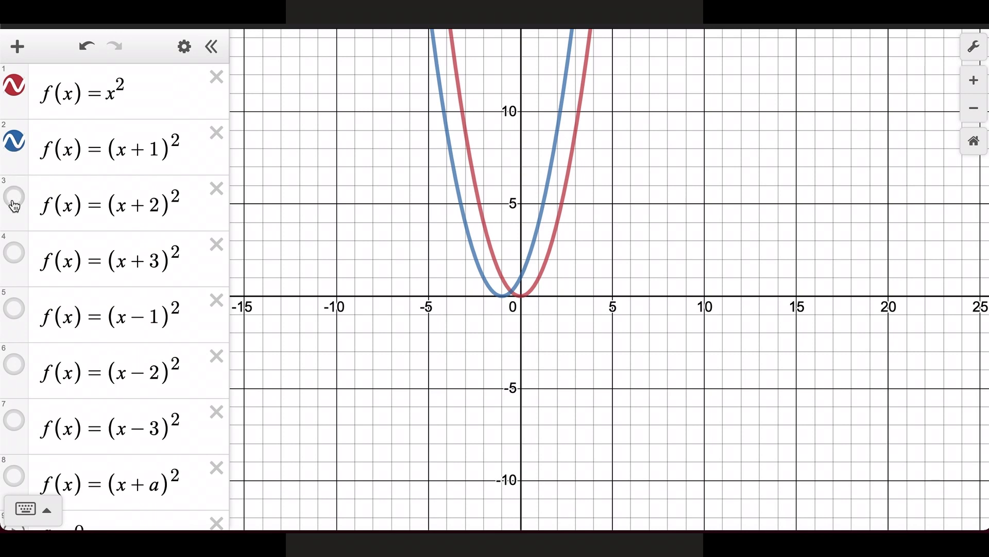
pyautogui.click(15, 204)
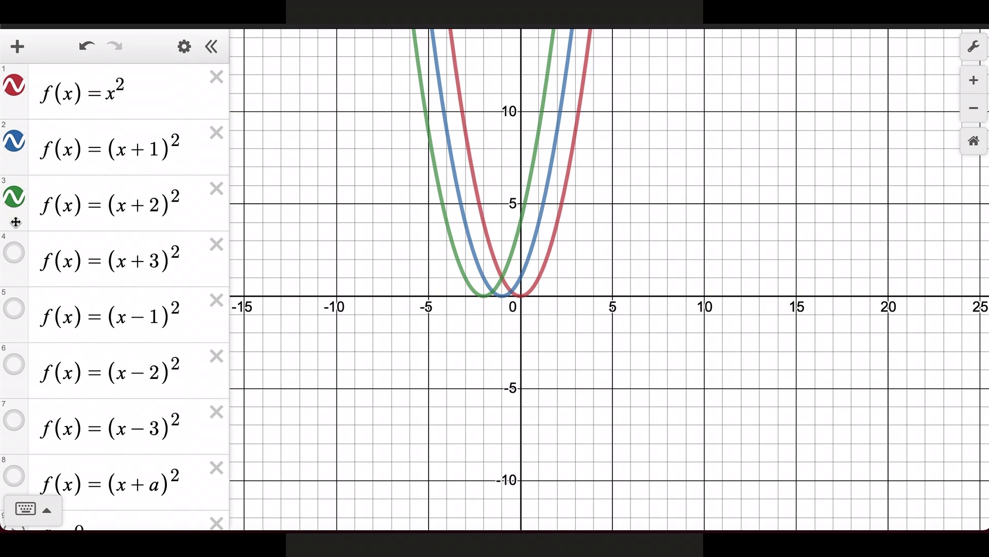
pyautogui.click(16, 256)
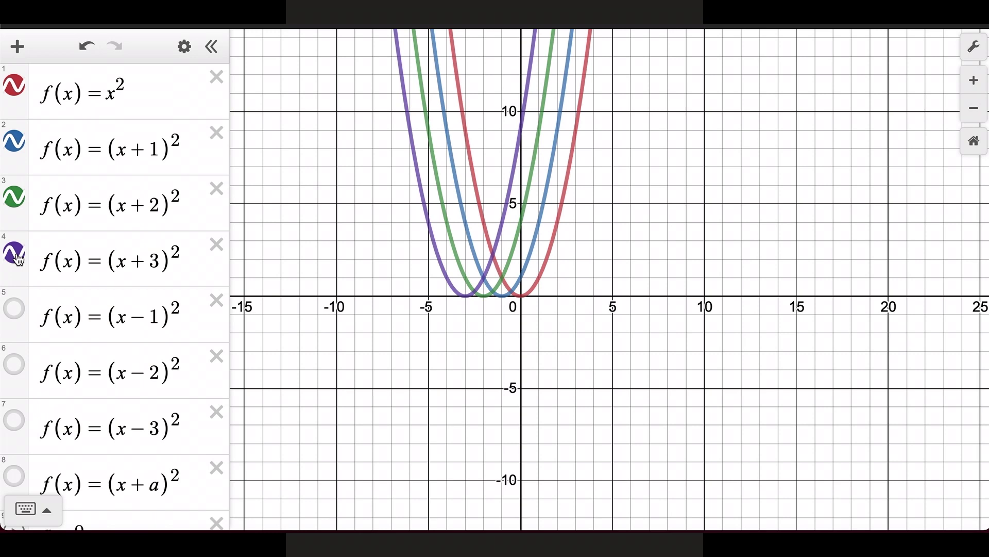
# Hide the graphs of (x+3)², (x+2)² and (x+1)², leaving only the base parabola x² displayed
pyautogui.click(17, 256)
pyautogui.click(14, 197)
pyautogui.click(14, 142)
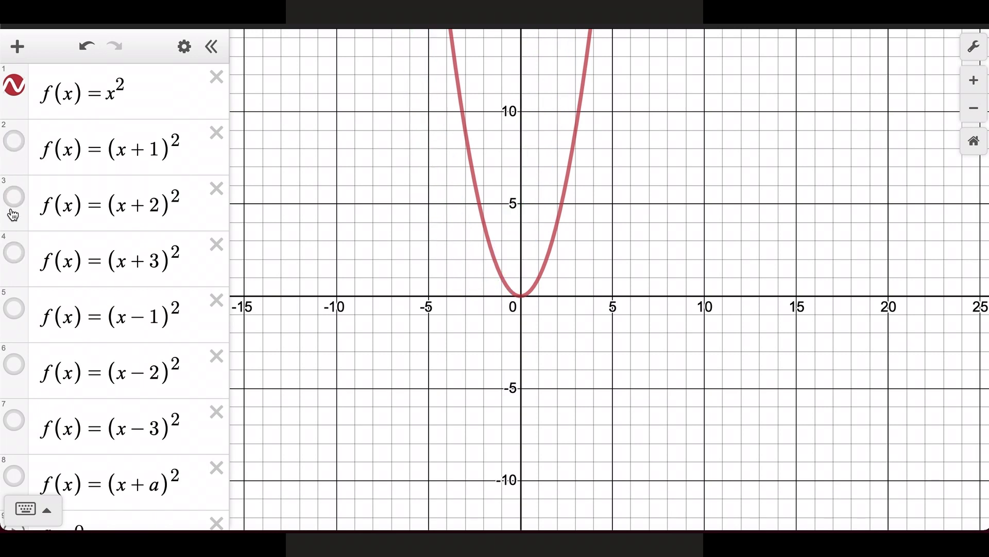
# Display the graphs of (x−1)², (x−2)² and (x−3)² alongside the base parabola x²
pyautogui.click(14, 310)
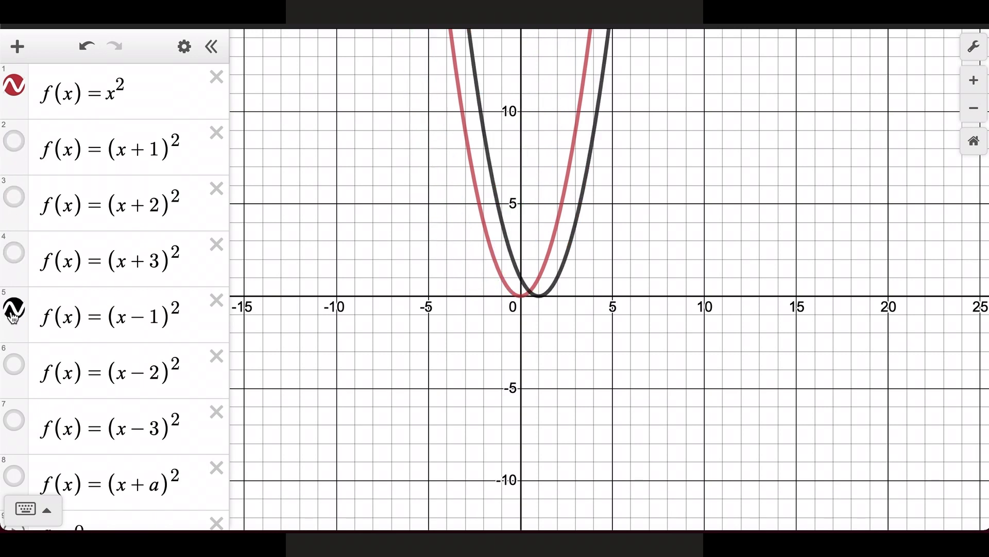
pyautogui.click(14, 366)
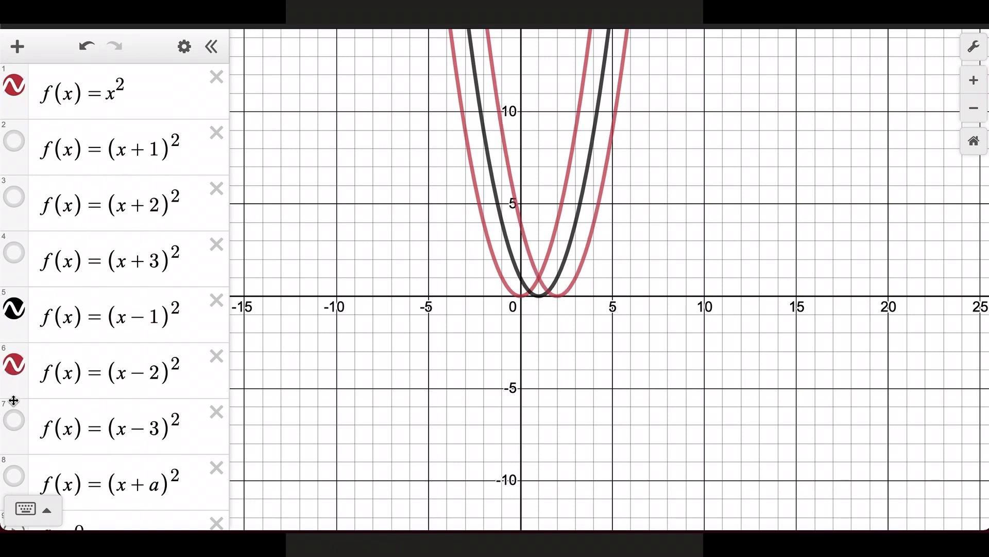
pyautogui.click(14, 422)
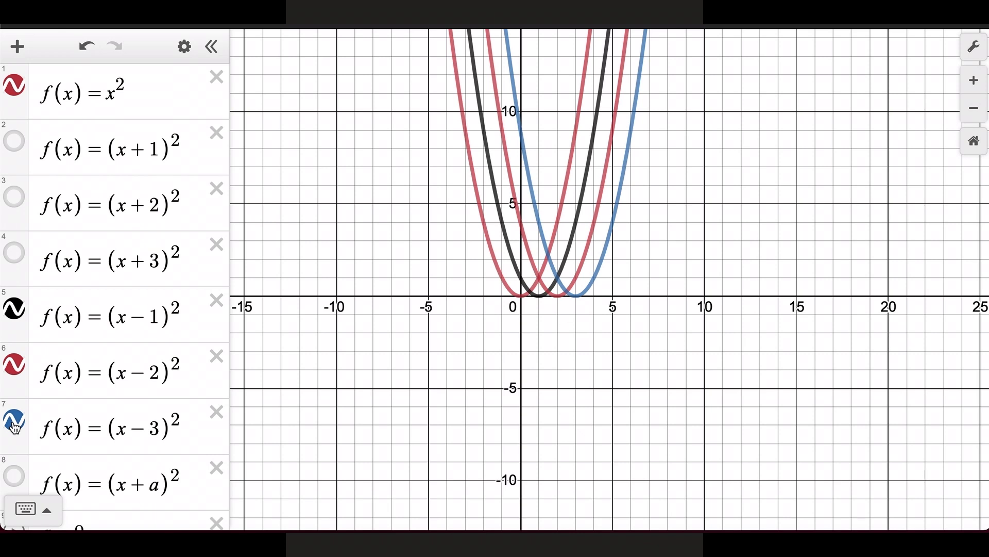
# Hide the graphs of (x−3)², (x−2)², (x−1)² and the base parabola x²
pyautogui.click(15, 425)
pyautogui.click(14, 367)
pyautogui.click(14, 310)
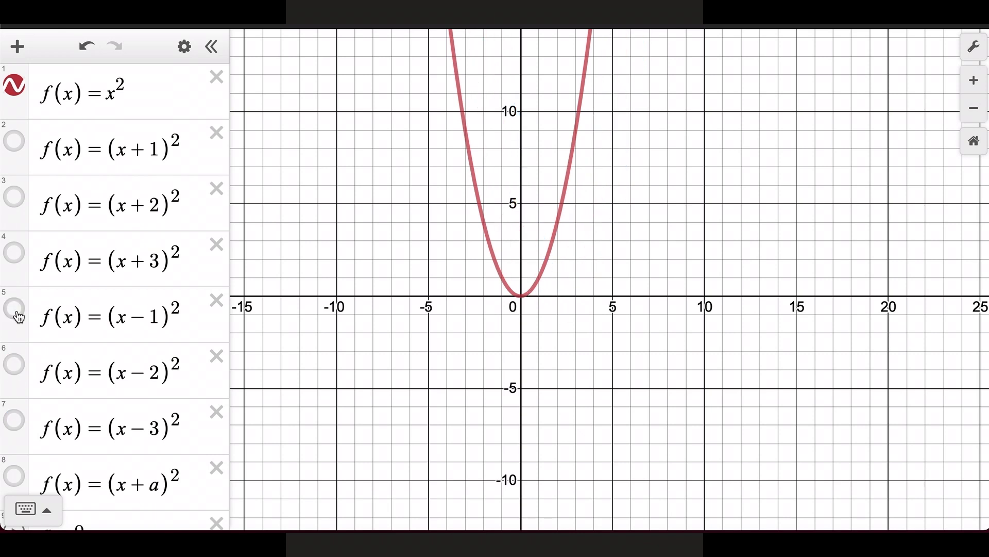
pyautogui.click(16, 95)
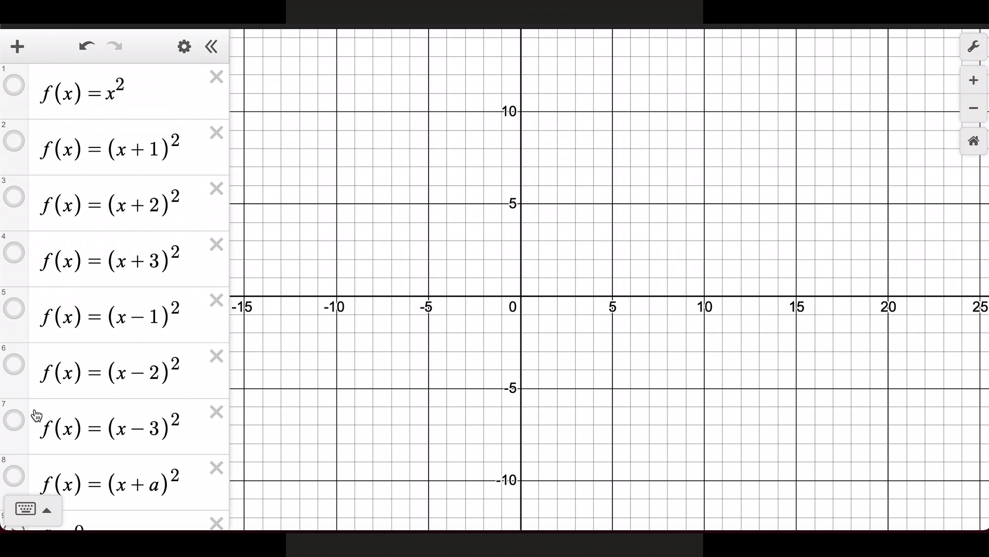
# Display the graph of f(x)=(x+a)² and increase a to about 9.3 to shift the parabola horizontally
pyautogui.click(15, 477)
pyautogui.scroll(-2, 21, 485)
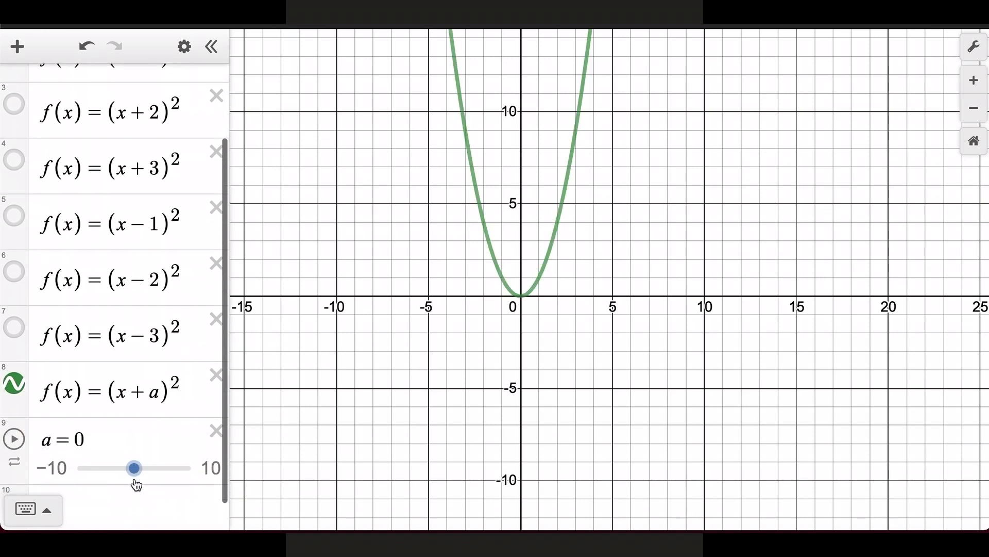
pyautogui.moveTo(136, 477); pyautogui.dragTo(187, 478)
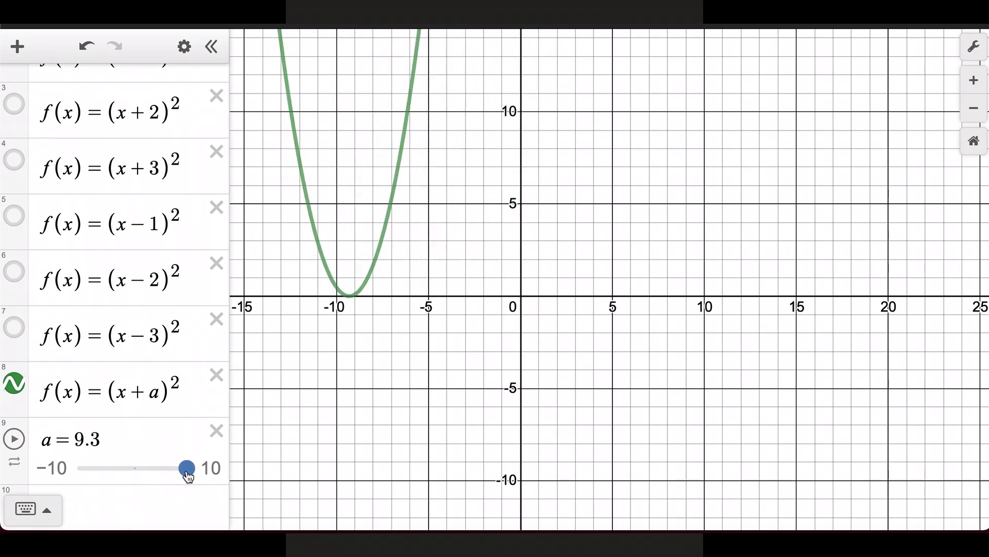
# Reset a to 0 and lower it towards −10 to shift the parabola (x+a)² the opposite way
pyautogui.moveTo(131, 450); pyautogui.dragTo(73, 440)
pyautogui.write('0')
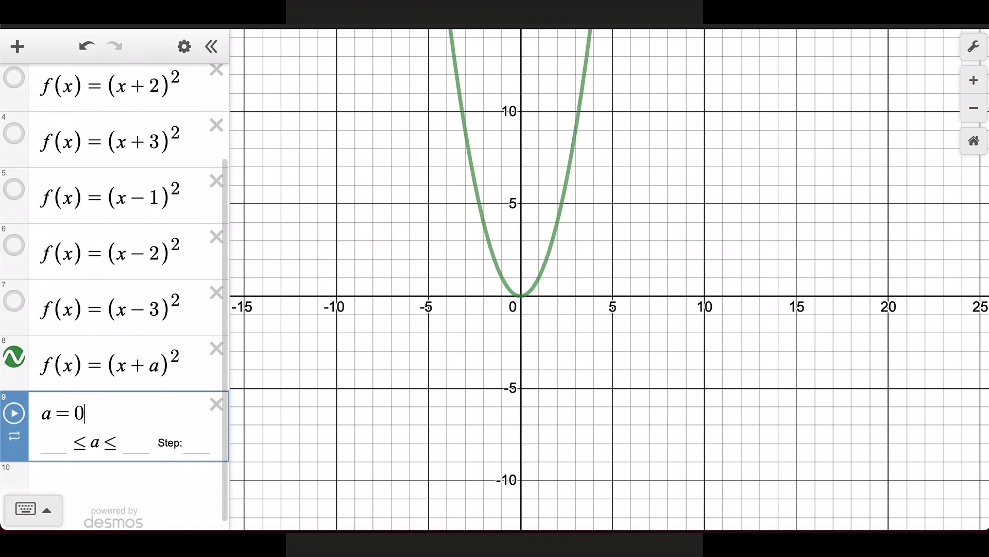
pyautogui.press('Return')
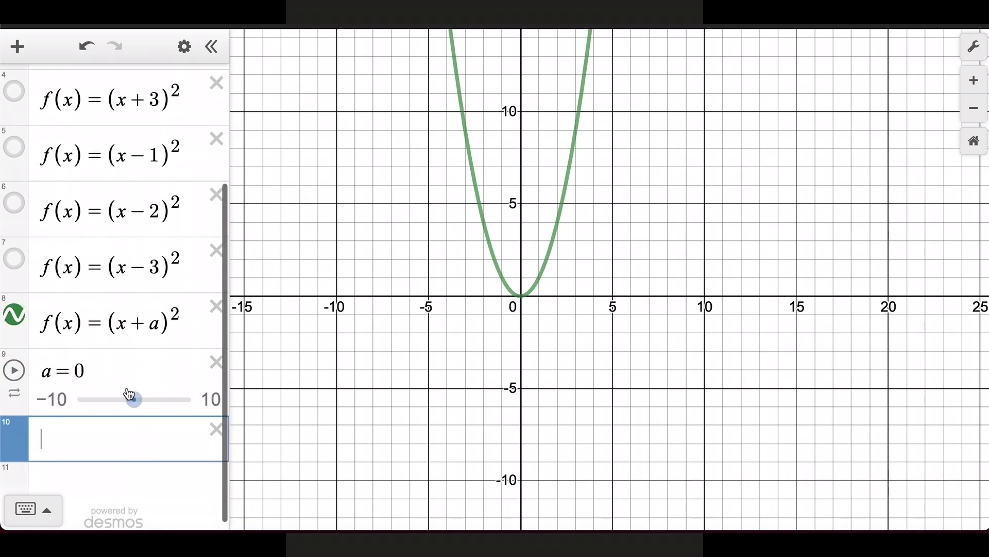
pyautogui.moveTo(134, 398); pyautogui.dragTo(78, 397)
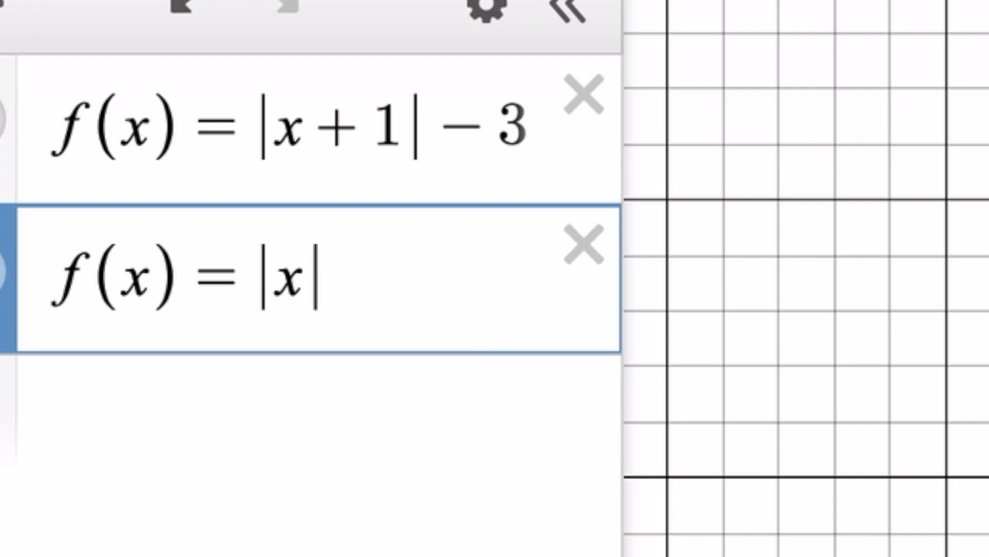
# Display the graph of f(x)=|x| and the transformed function f(x)=|x+1|−3 for comparison
pyautogui.moveTo(588, 147); pyautogui.dragTo(593, 197)
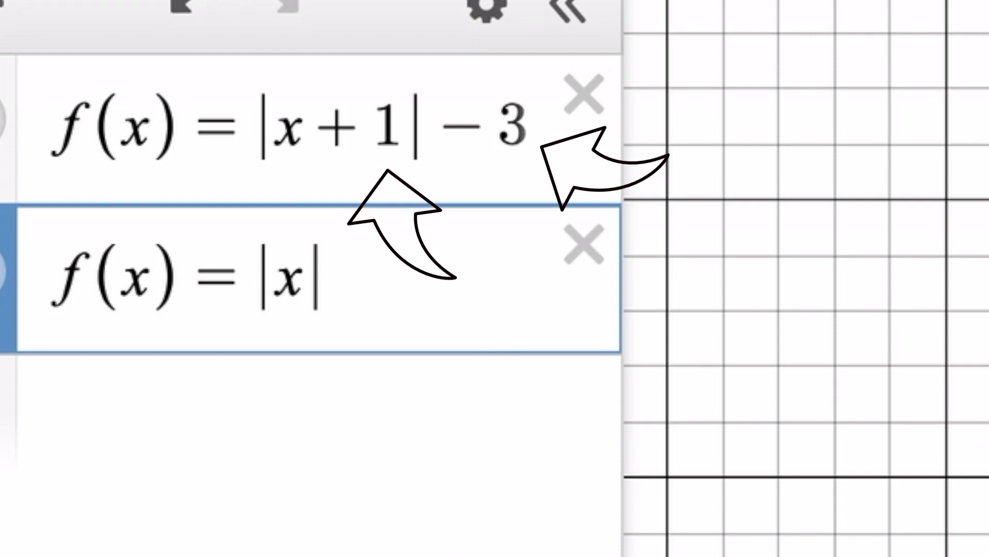
pyautogui.click(3, 269)
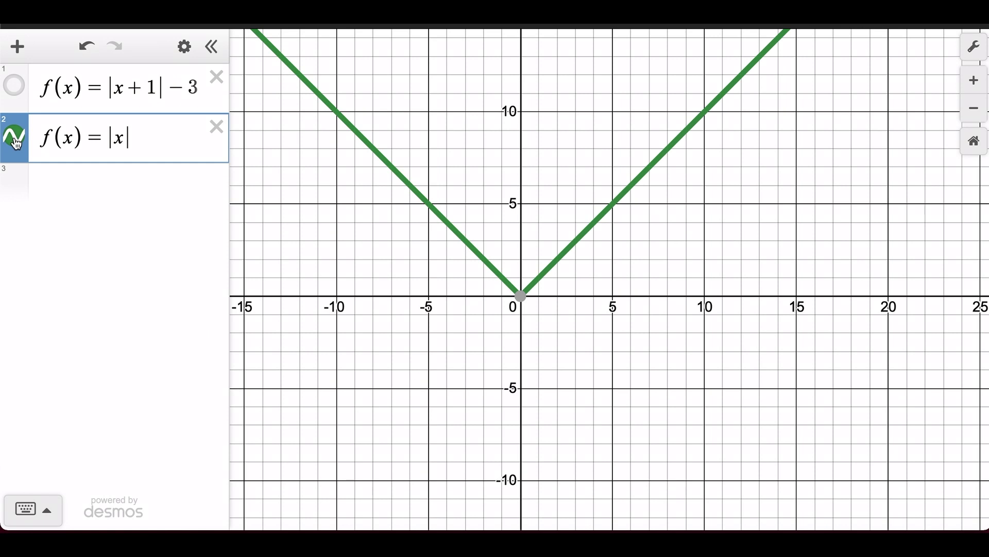
pyautogui.click(15, 86)
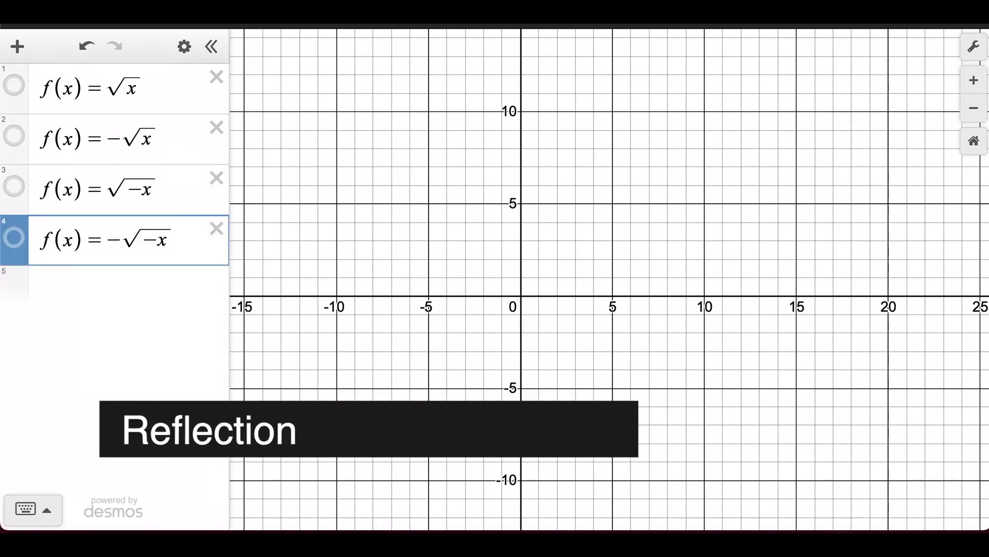
# Display f(x)=√x, show f(x)=−√x beside it to compare the reflection, and hide −√x again
pyautogui.click(14, 84)
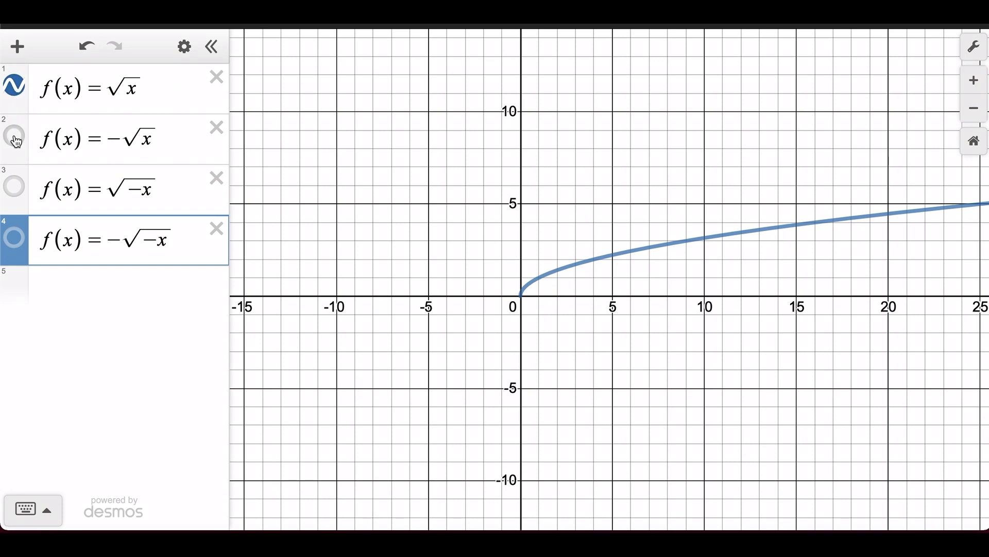
pyautogui.click(14, 137)
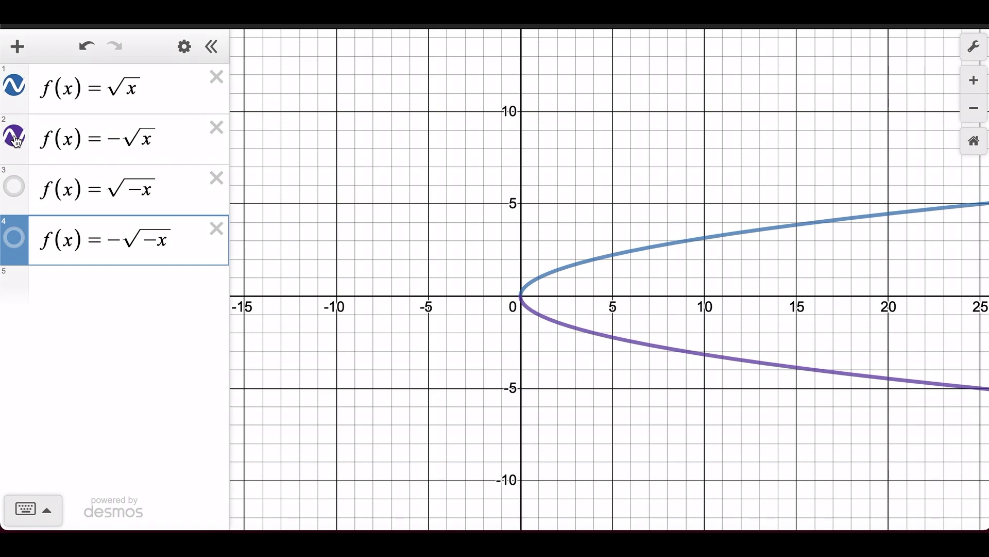
pyautogui.click(15, 138)
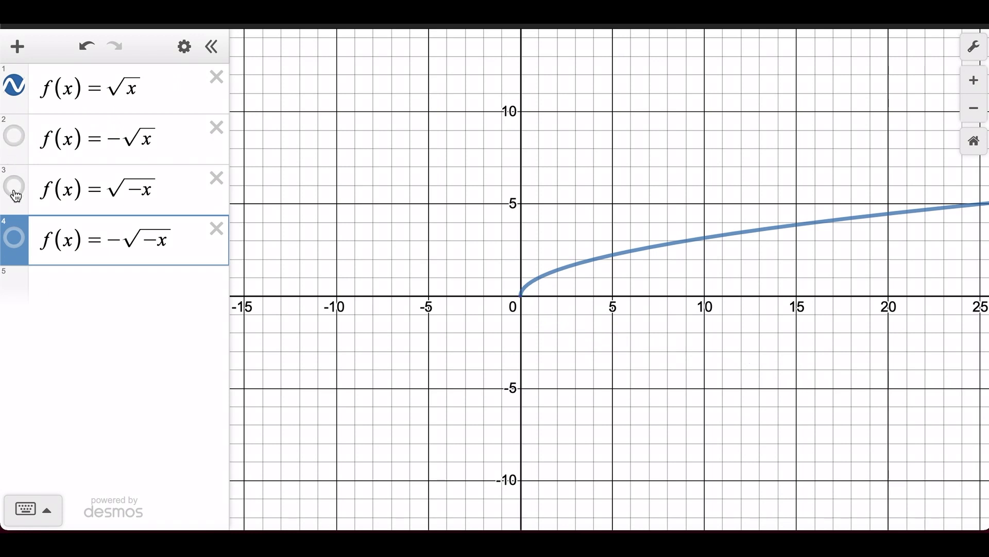
# Compare f(x)=√(−x) with √x, and replace it with the graph of f(x)=−√(−x)
pyautogui.click(15, 193)
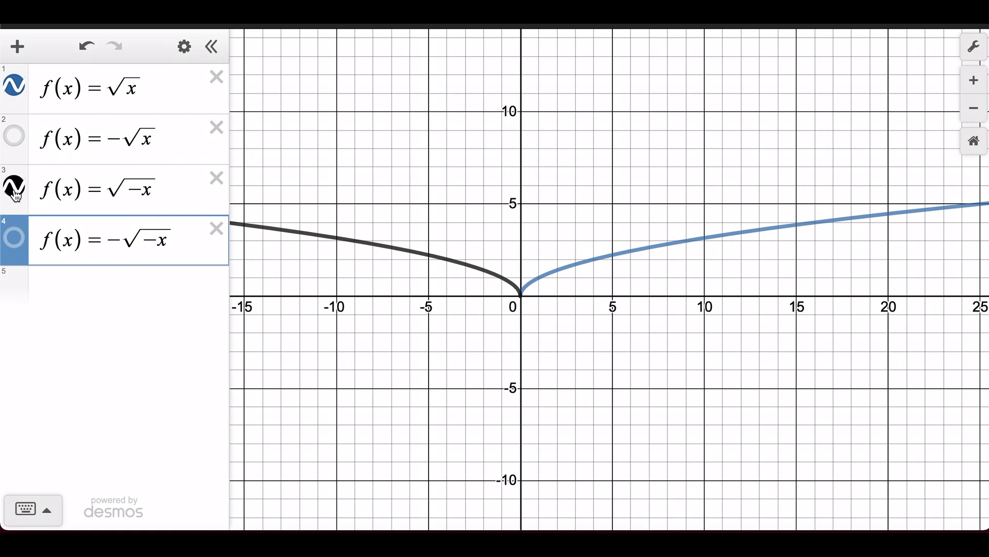
pyautogui.click(14, 189)
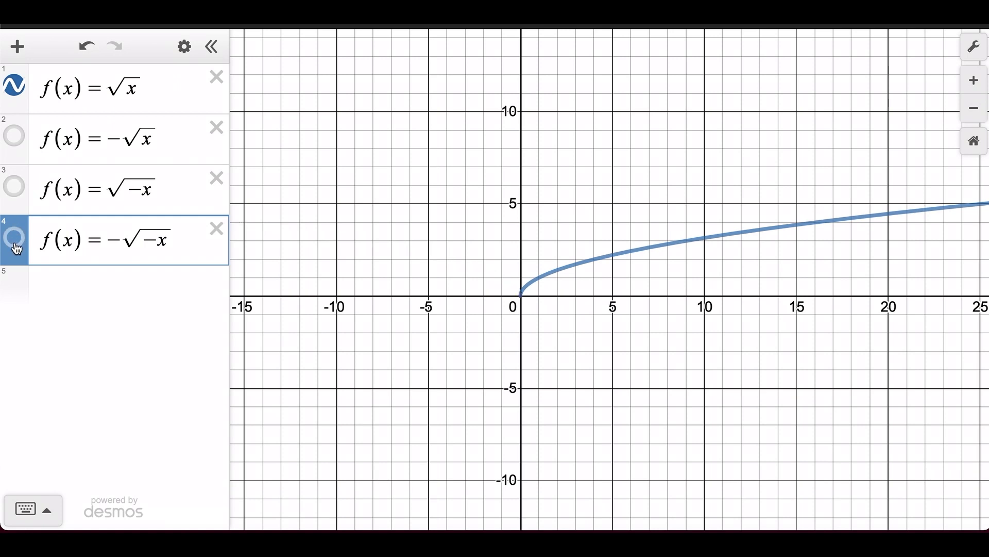
pyautogui.click(15, 242)
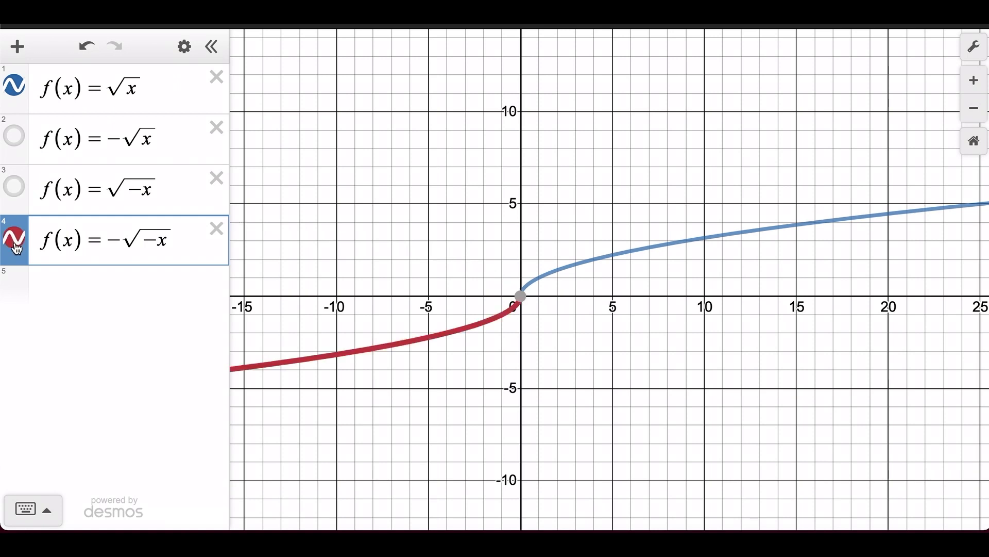
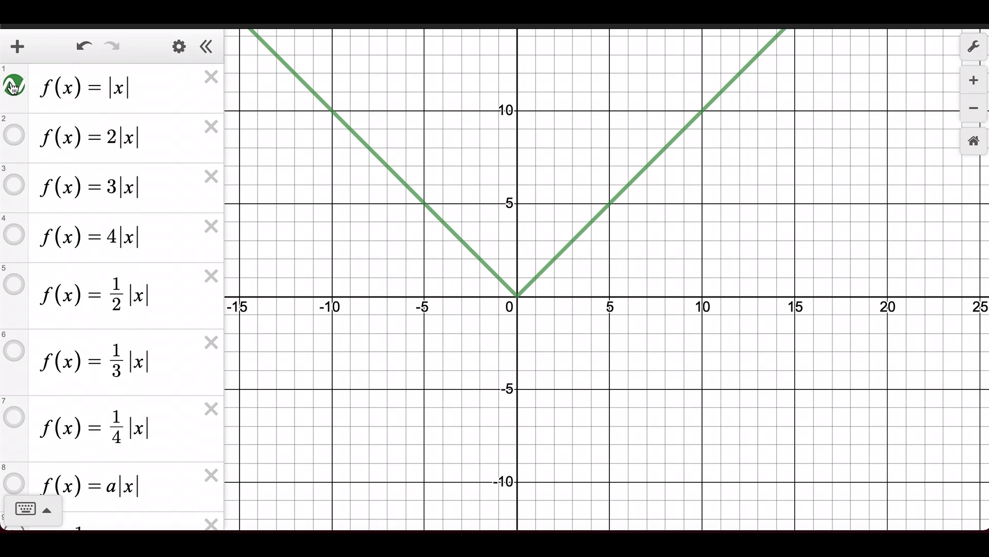
# Display f(x)=2|x|, 3|x| and 4|x| beside |x| to compare the vertical stretches, and hide all three again
pyautogui.click(14, 136)
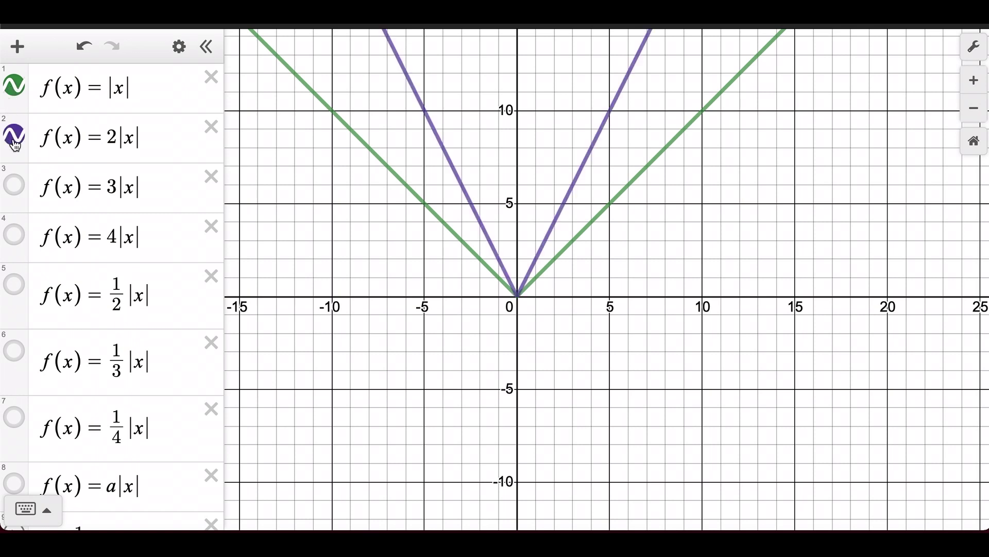
pyautogui.click(14, 187)
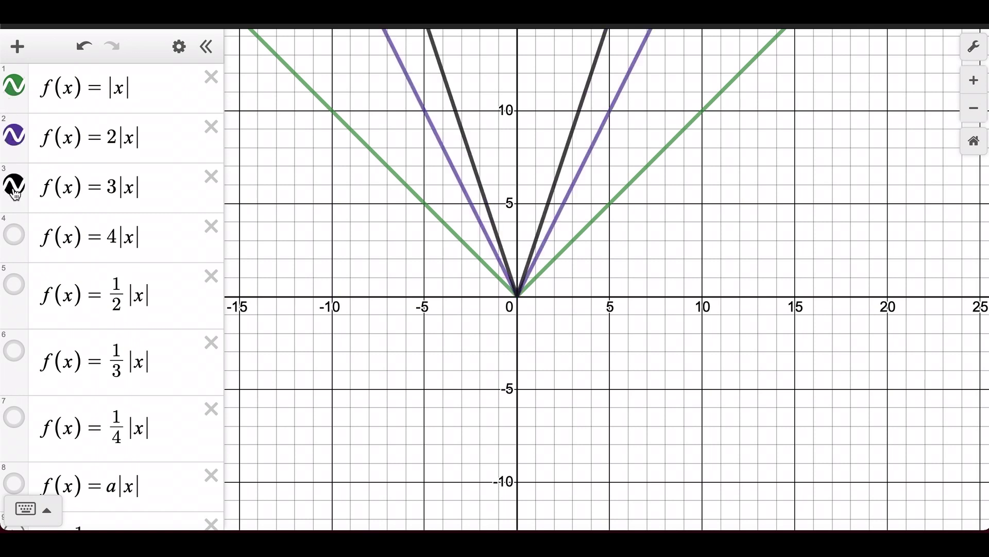
pyautogui.click(14, 236)
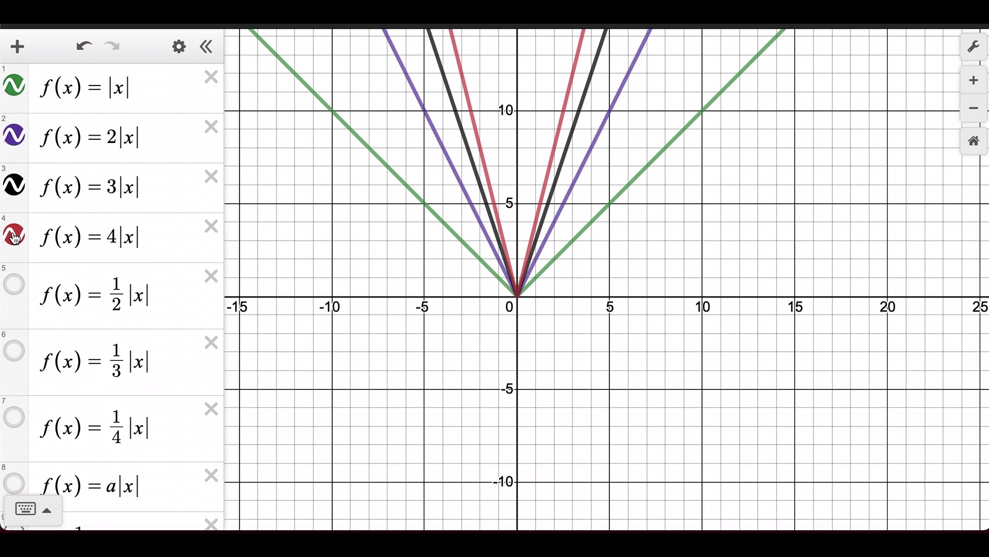
pyautogui.click(15, 238)
pyautogui.click(14, 186)
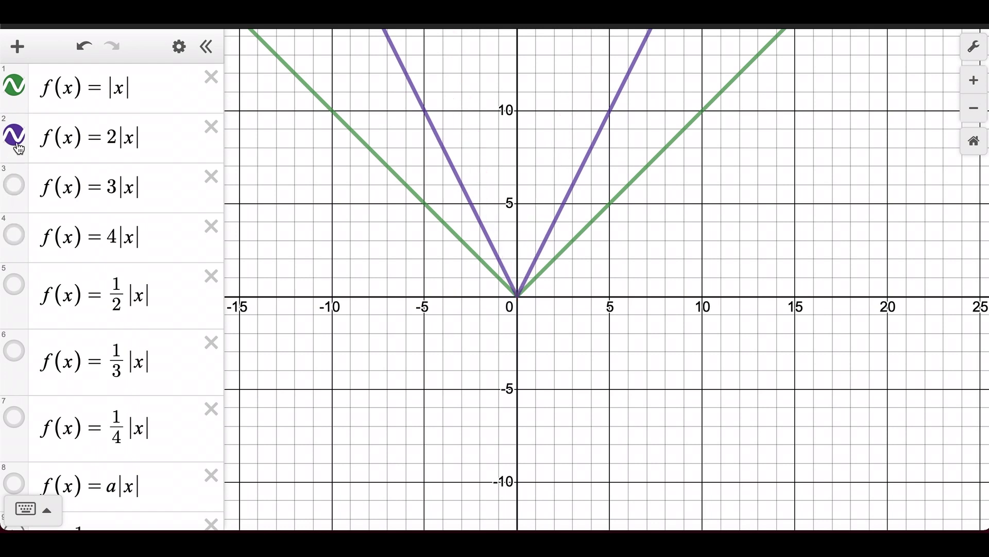
pyautogui.click(15, 137)
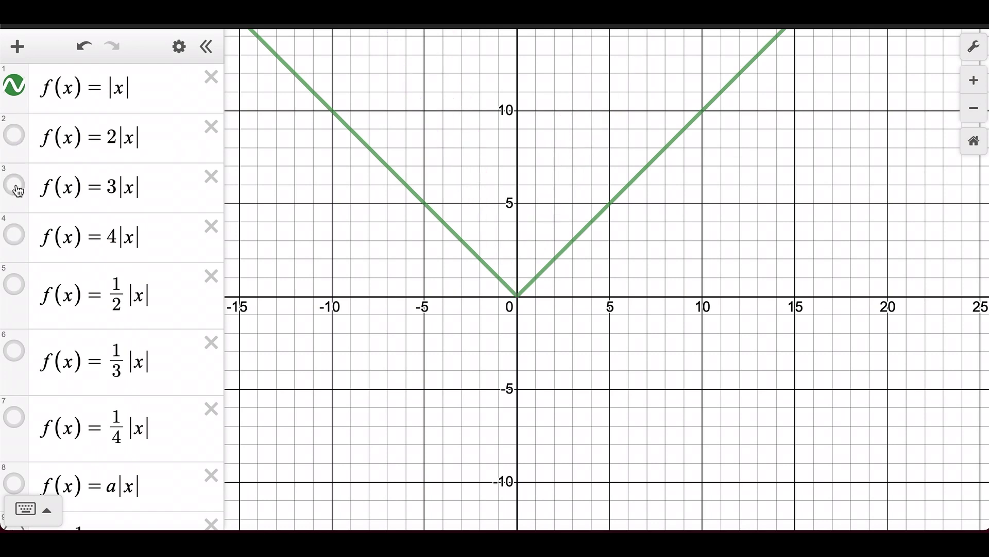
# Display f(x)=1/2|x|, 1/3|x| and 1/4|x| beside |x| to compare the compressions, and hide all three again
pyautogui.click(14, 286)
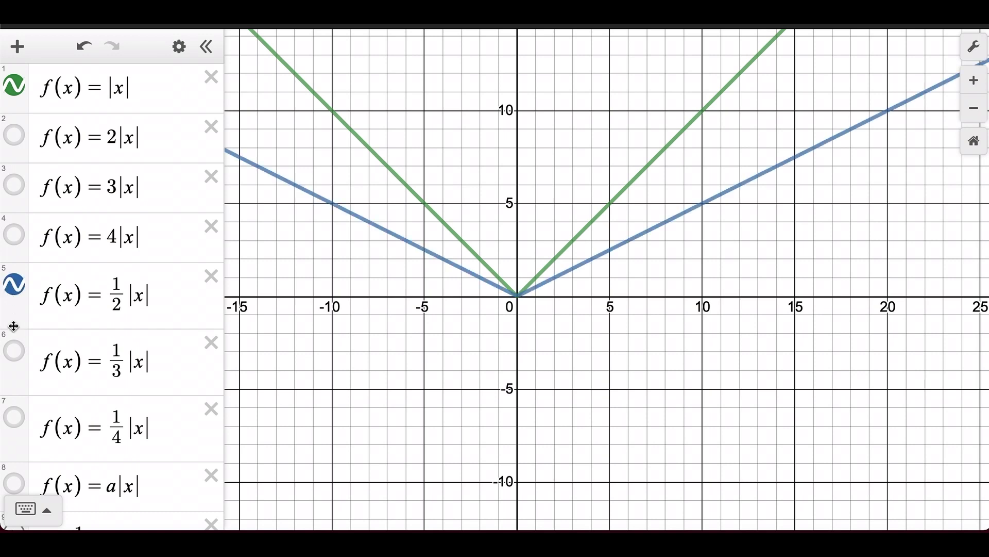
pyautogui.click(16, 355)
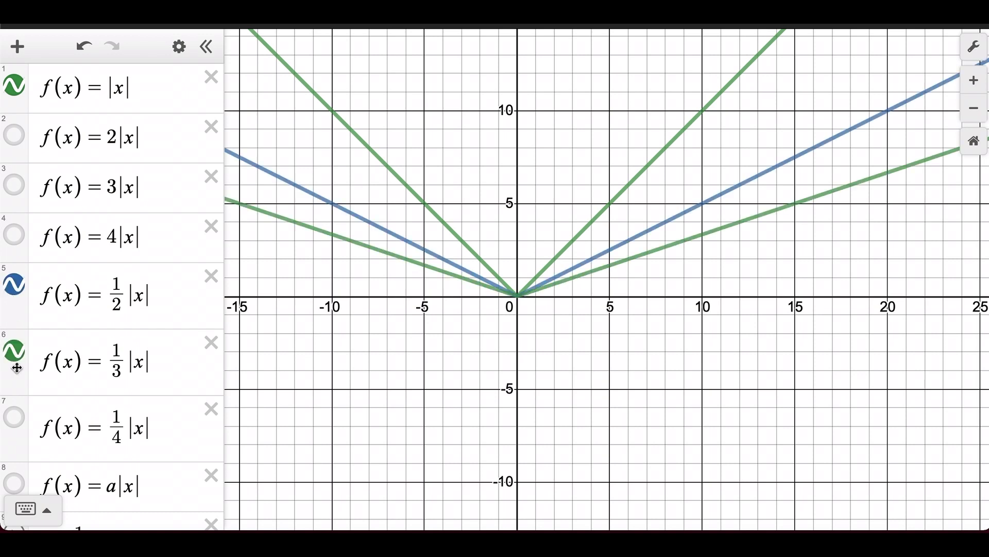
pyautogui.click(17, 424)
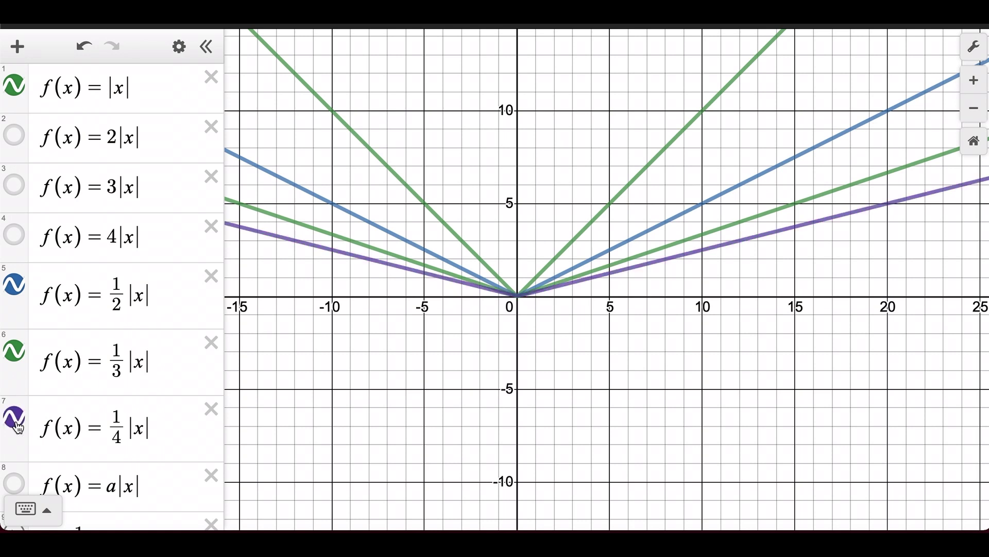
pyautogui.click(18, 423)
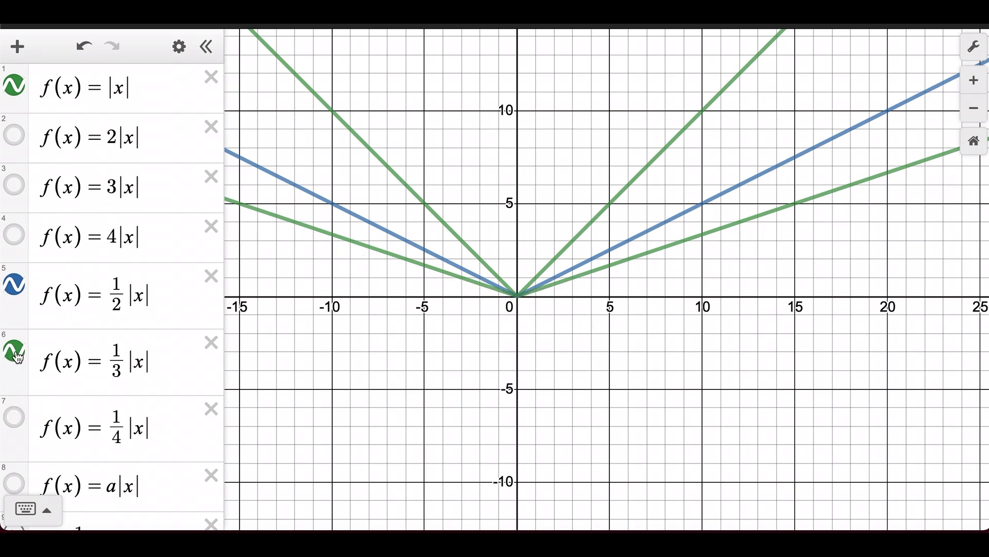
pyautogui.click(15, 356)
pyautogui.click(16, 294)
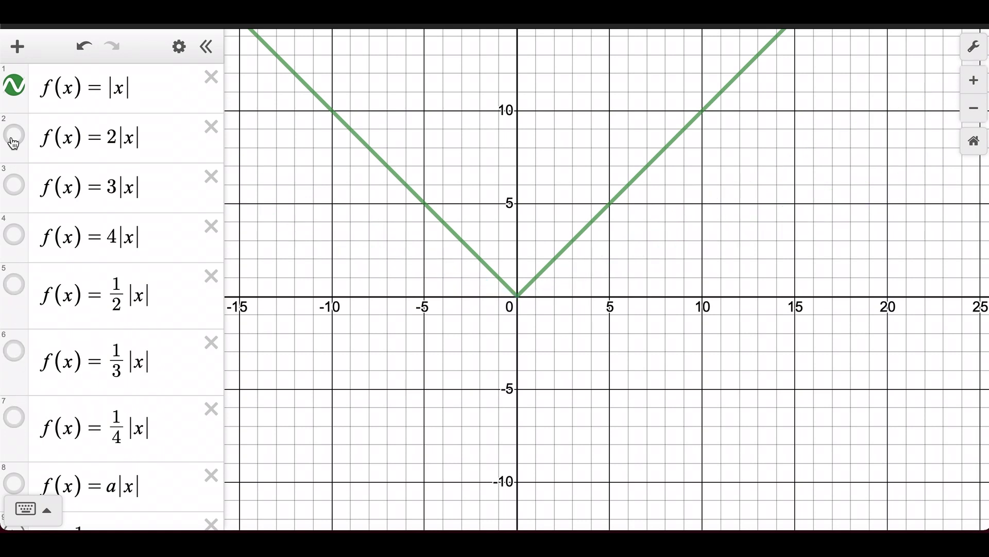
# Replace the graph of |x| with f(x)=a|x| and vary the parameter a, including the value 0.9
pyautogui.click(15, 85)
pyautogui.scroll(-3, 21, 309)
pyautogui.click(21, 363)
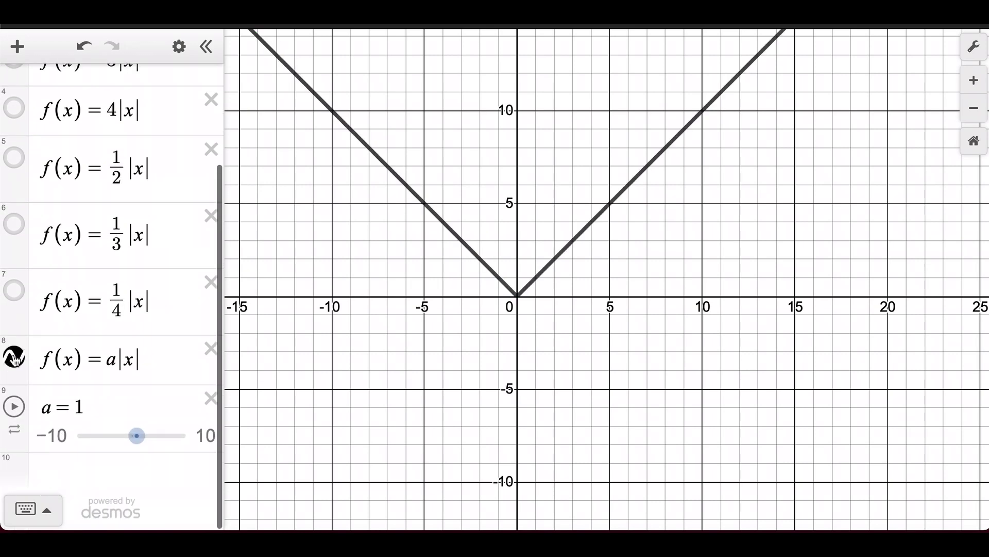
pyautogui.moveTo(140, 445)
pyautogui.mouseDown()
pyautogui.moveTo(183, 444)
pyautogui.moveTo(138, 437)
pyautogui.mouseUp()
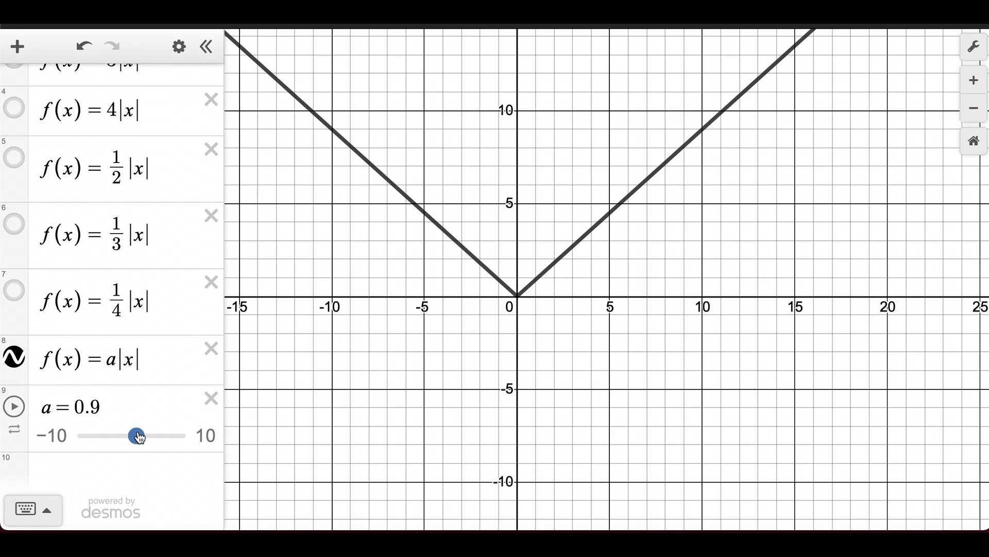
pyautogui.moveTo(139, 436); pyautogui.dragTo(138, 437)
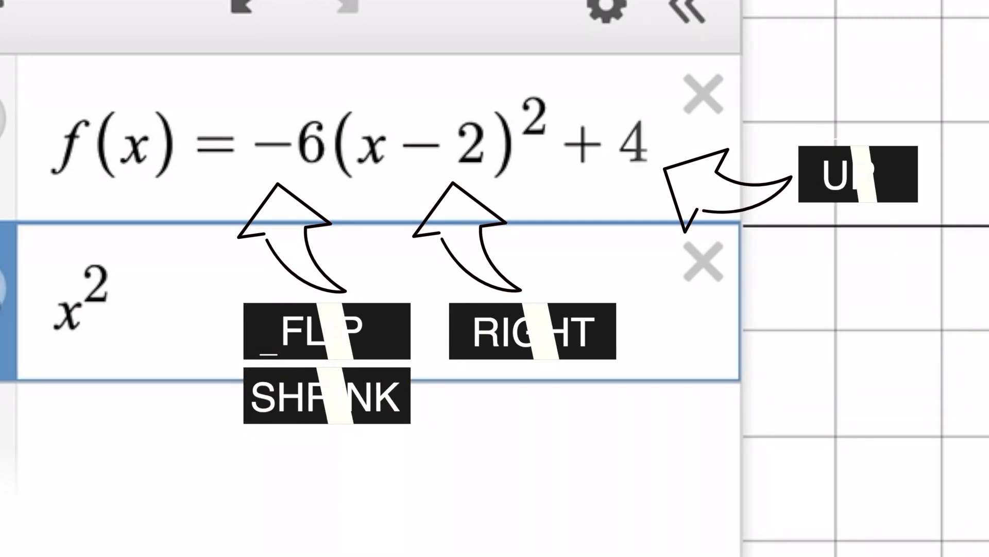
# Display the parabola x² and the transformed function f(x)=−6(x−2)²+4 for comparison
pyautogui.click(1, 289)
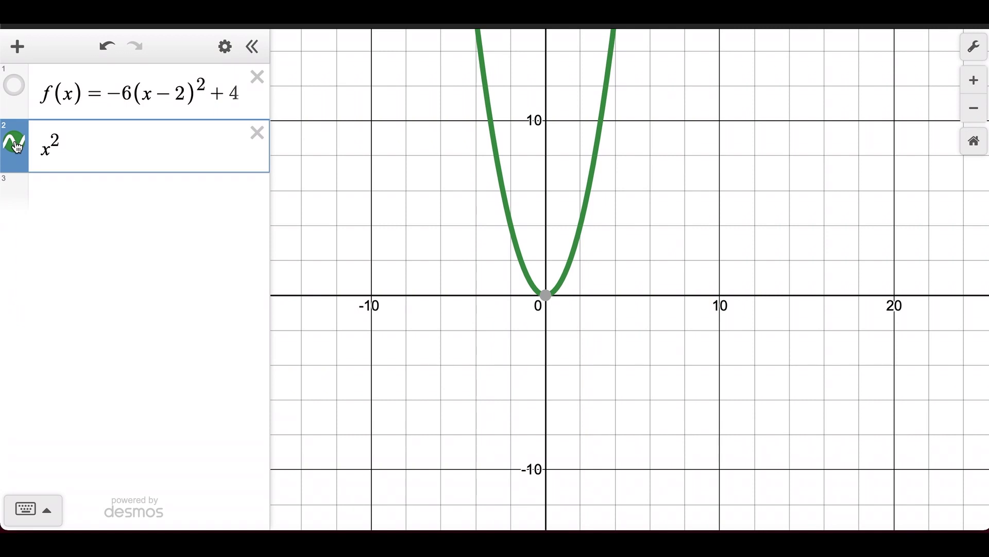
pyautogui.click(14, 89)
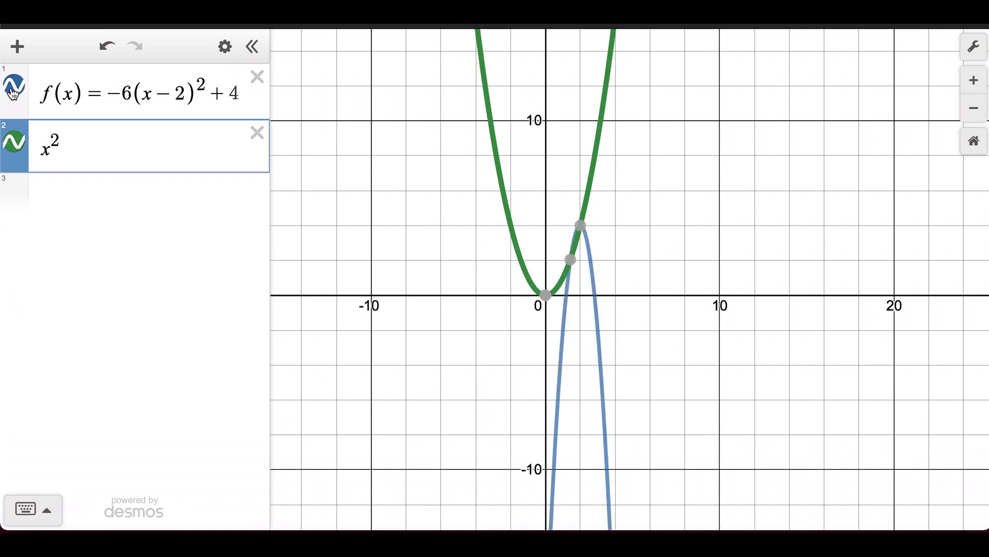